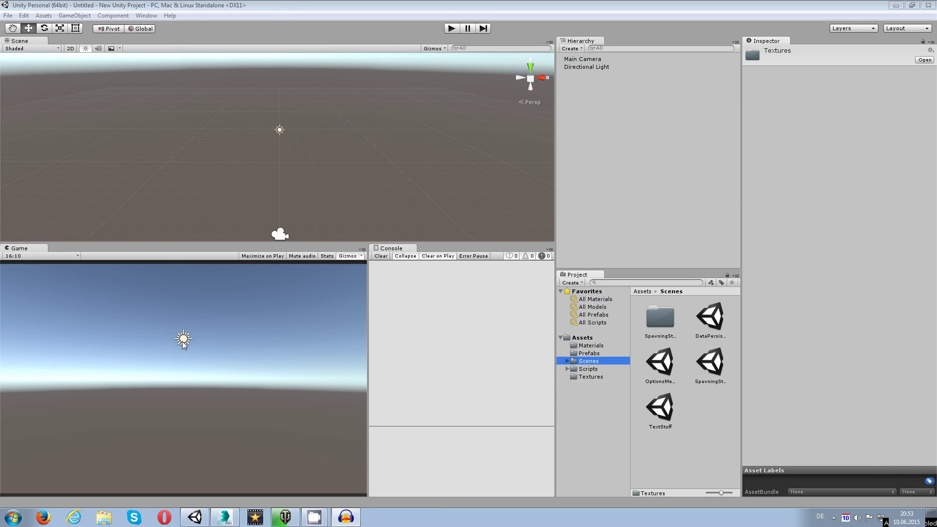
Step: Show the Textures folder and add a UI Canvas with its EventSystem to the scene
{"action": "left_click", "coordinate": [592, 377]}
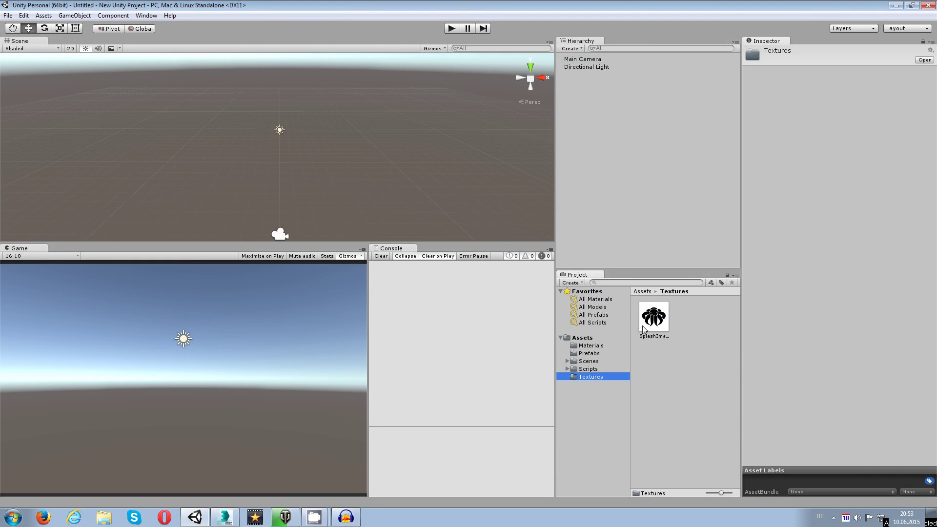
{"action": "right_click", "coordinate": [606, 141]}
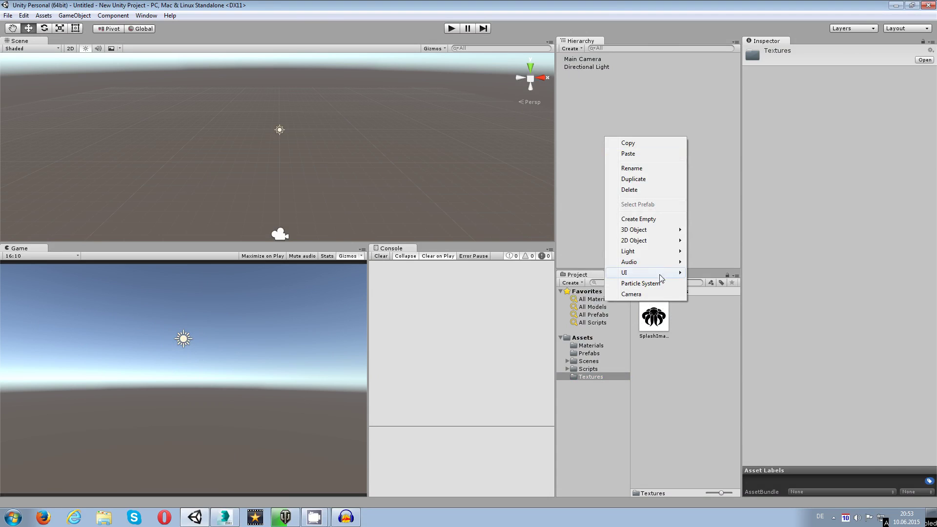
{"action": "mouse_move", "coordinate": [654, 272]}
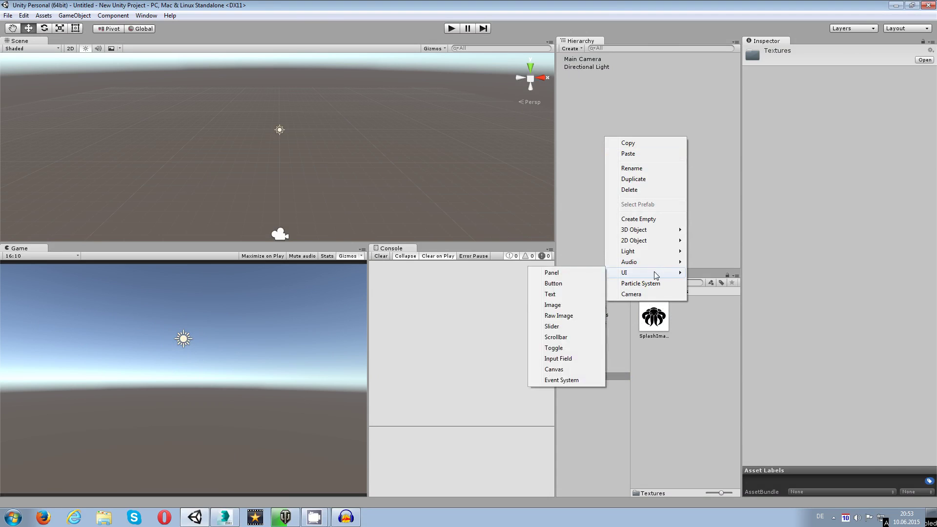
{"action": "left_click", "coordinate": [564, 369]}
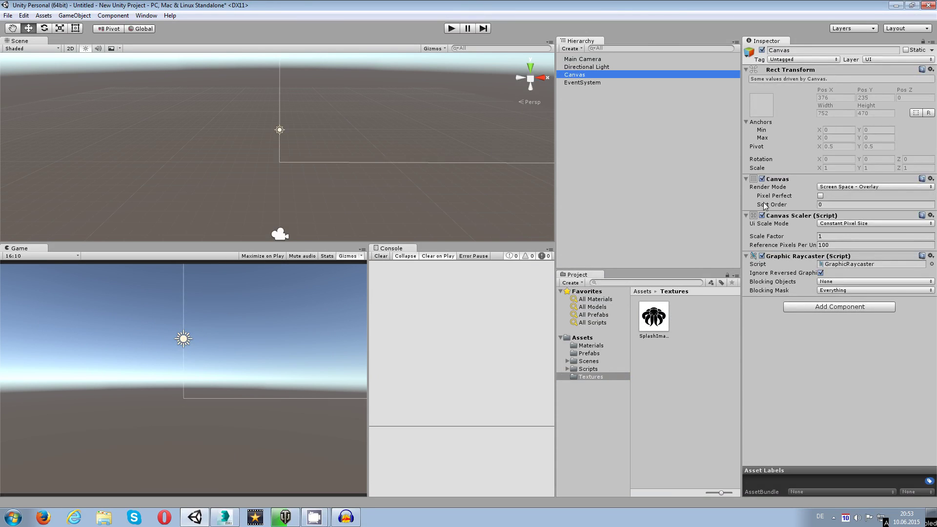
Step: Set the Canvas to Screen Space - Camera with Main Camera as render camera and plane distance 10
{"action": "left_click", "coordinate": [849, 187]}
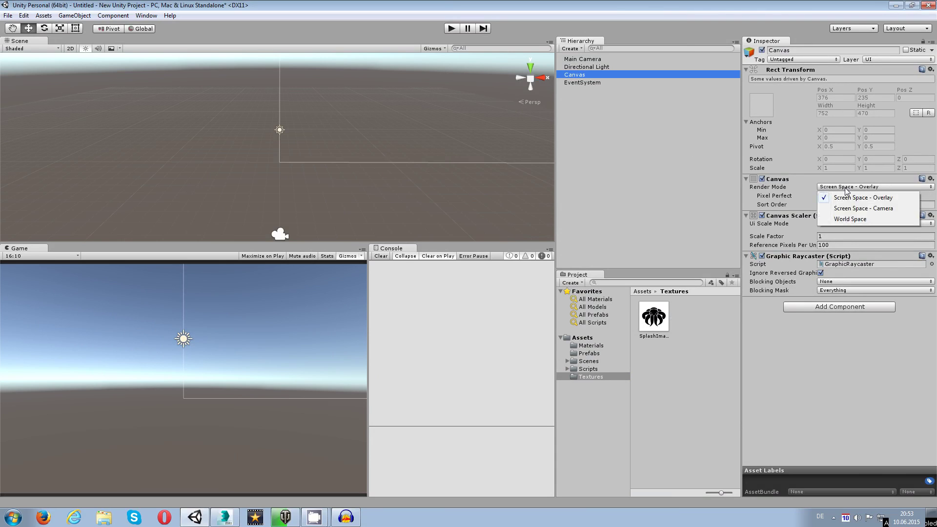
{"action": "left_click", "coordinate": [859, 210]}
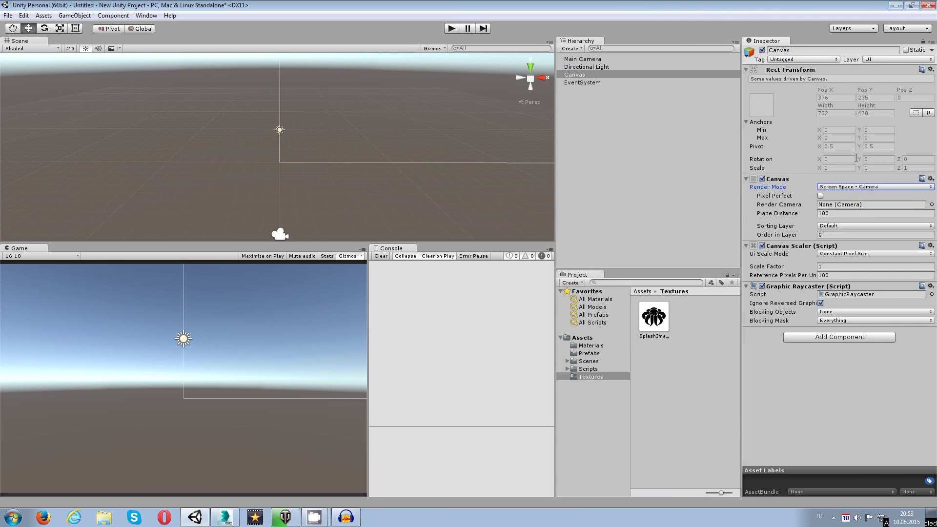
{"action": "left_click_drag", "start_coordinate": [581, 59], "coordinate": [830, 206]}
{"action": "scroll", "coordinate": [434, 161], "scroll_direction": "down", "scroll_amount": 3}
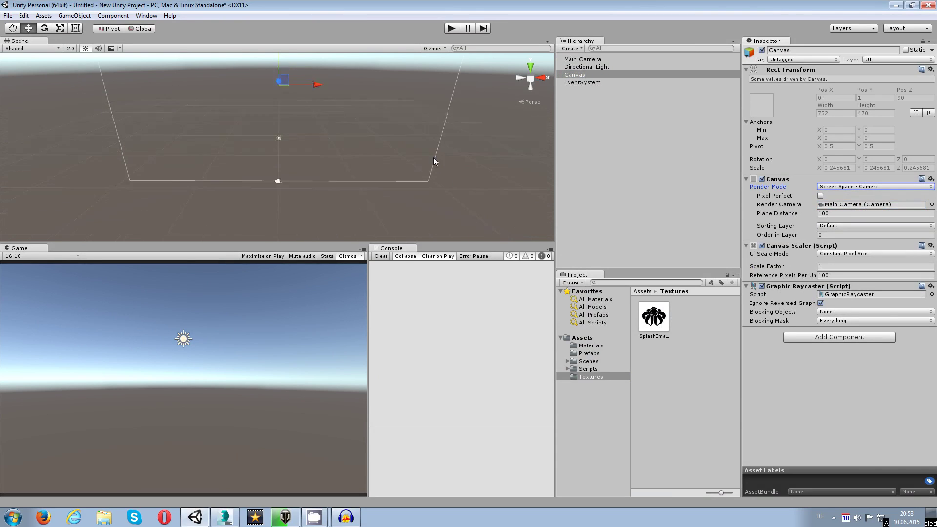
{"action": "left_click", "coordinate": [842, 213]}
{"action": "type", "text": "10"}
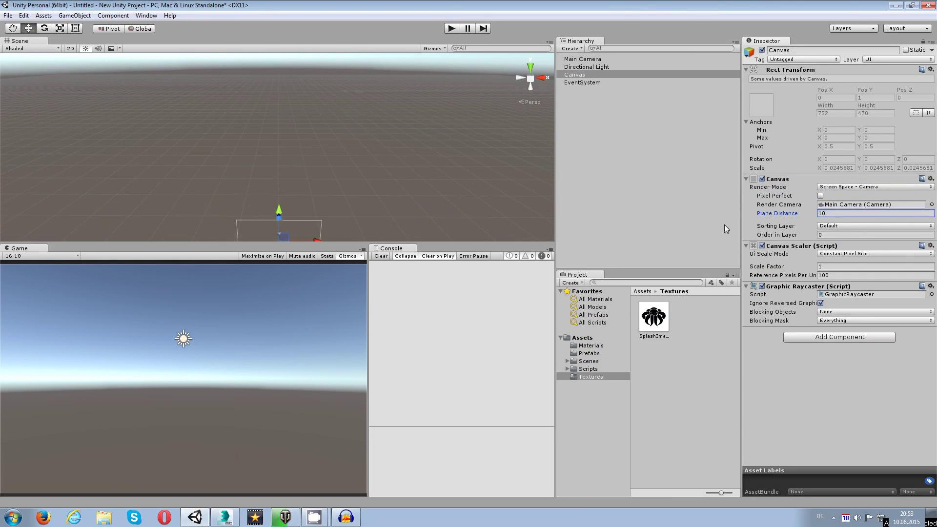
{"action": "left_click_drag", "start_coordinate": [341, 171], "coordinate": [296, 152], "text": "alt"}
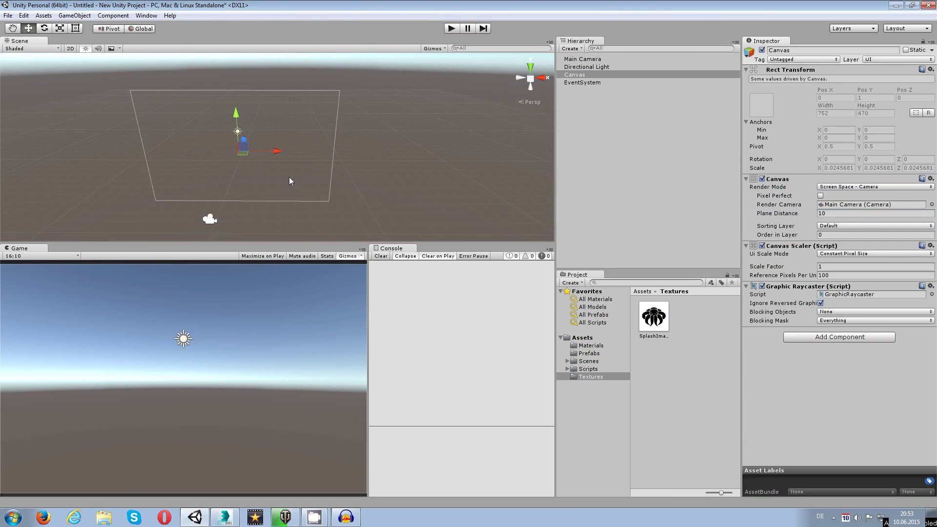
{"action": "left_click_drag", "start_coordinate": [258, 151], "coordinate": [311, 158], "text": "alt"}
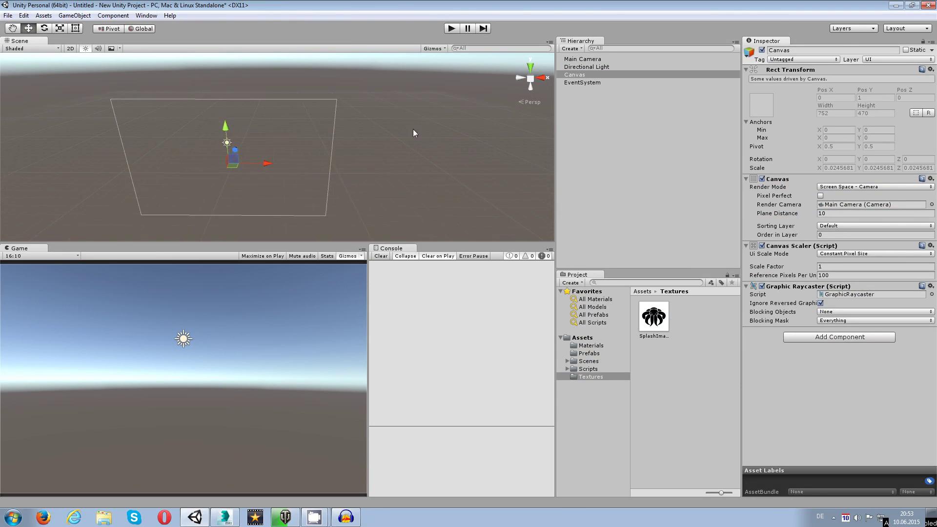
Step: Add a UI Image under the Canvas and select SplashImage 1 to view its import settings
{"action": "right_click", "coordinate": [583, 76]}
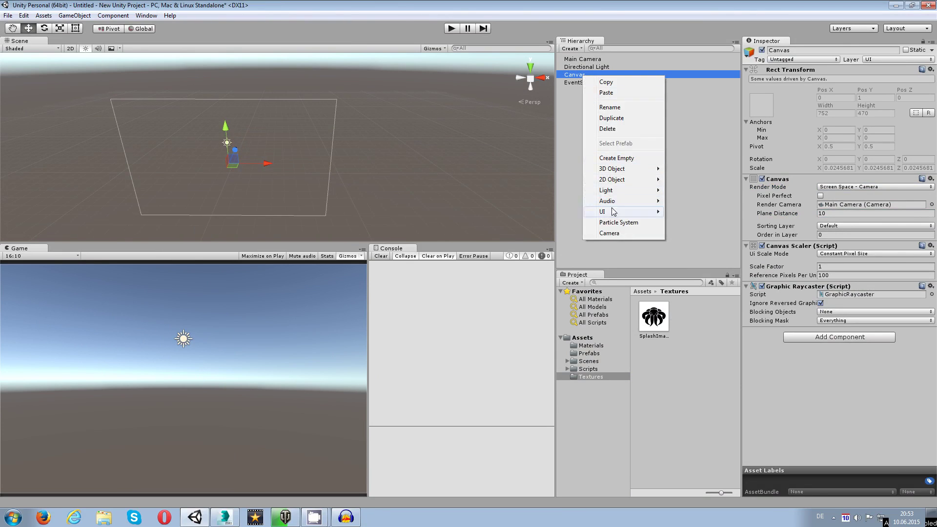
{"action": "mouse_move", "coordinate": [613, 213]}
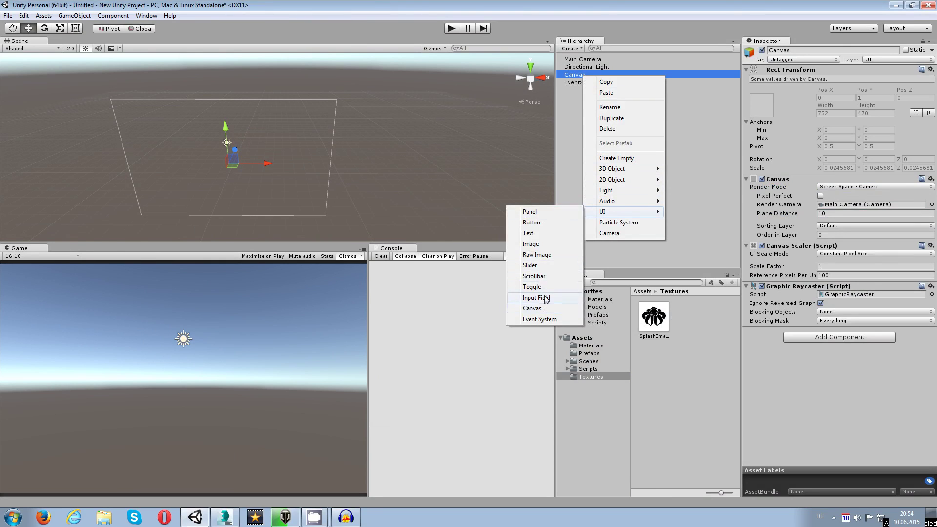
{"action": "left_click", "coordinate": [542, 243]}
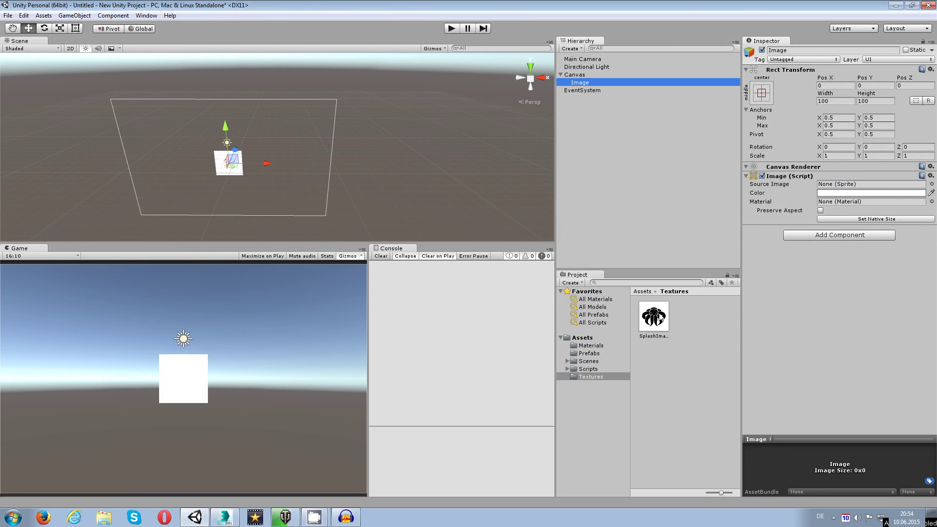
{"action": "left_click", "coordinate": [662, 320]}
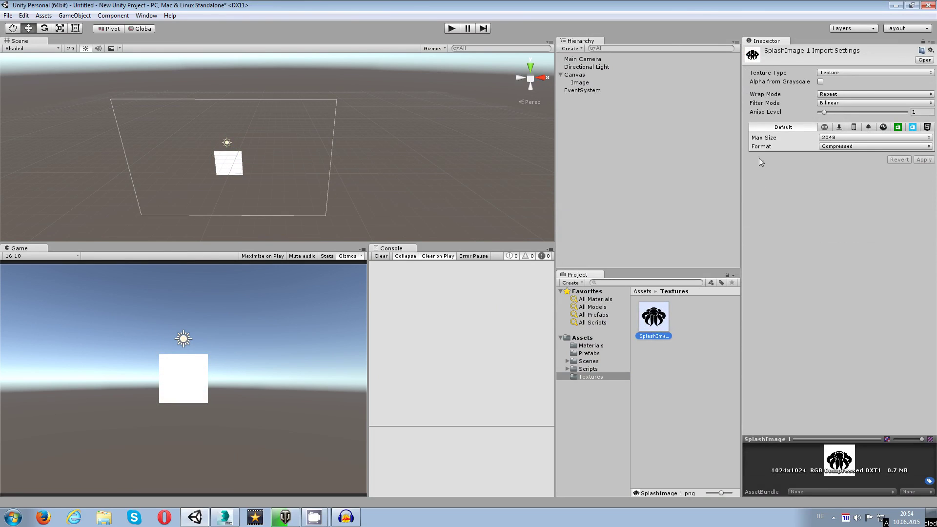
Step: Change SplashImage 1's Texture Type to Sprite (2D and UI) and apply it
{"action": "left_click", "coordinate": [841, 74]}
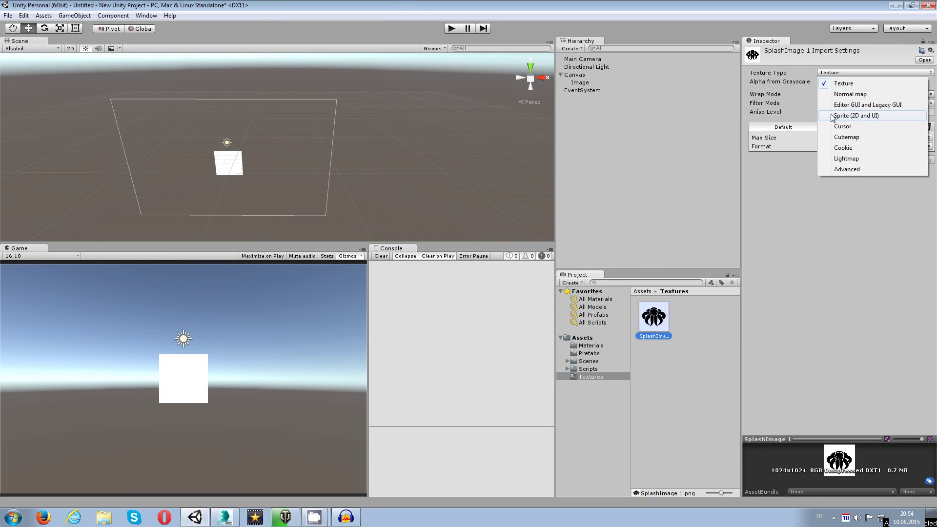
{"action": "left_click", "coordinate": [867, 120]}
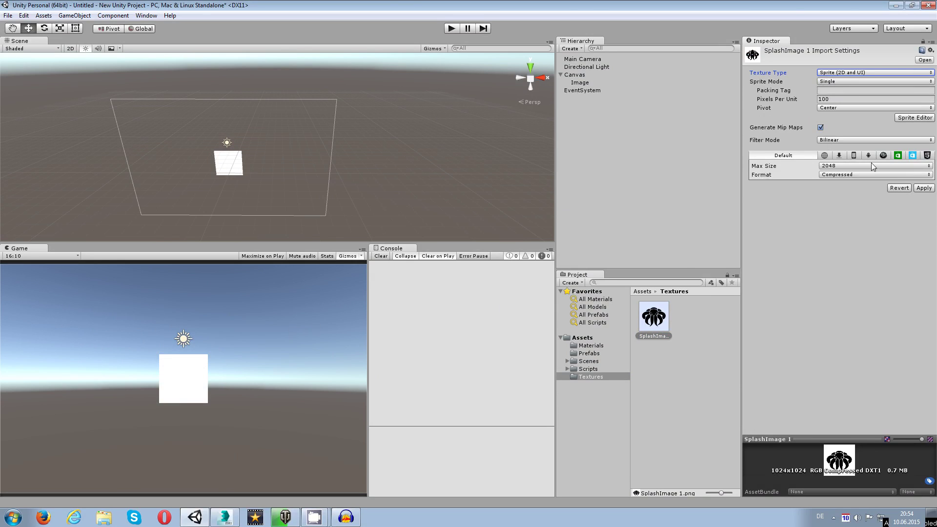
{"action": "left_click", "coordinate": [927, 191]}
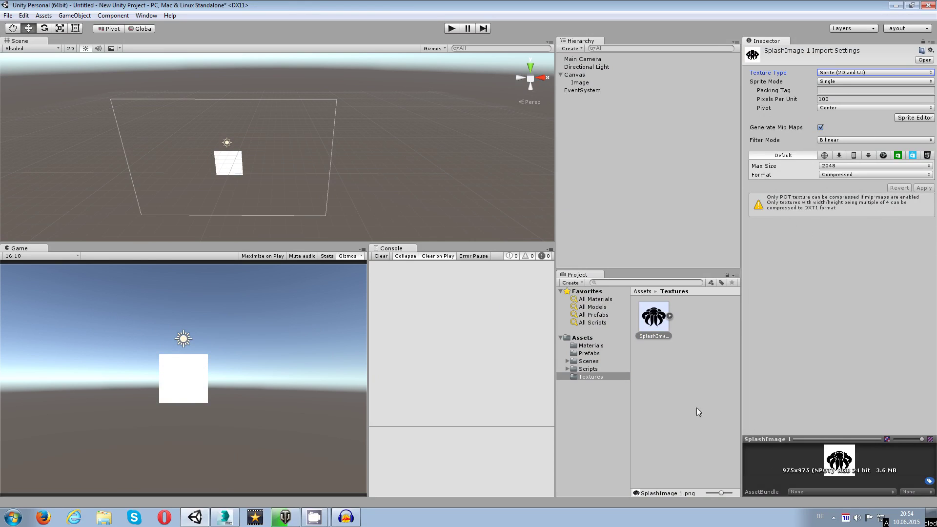
Step: Assign SplashImage 1 as the Image's Source Image and switch the Scene view to 2D
{"action": "left_click", "coordinate": [588, 84]}
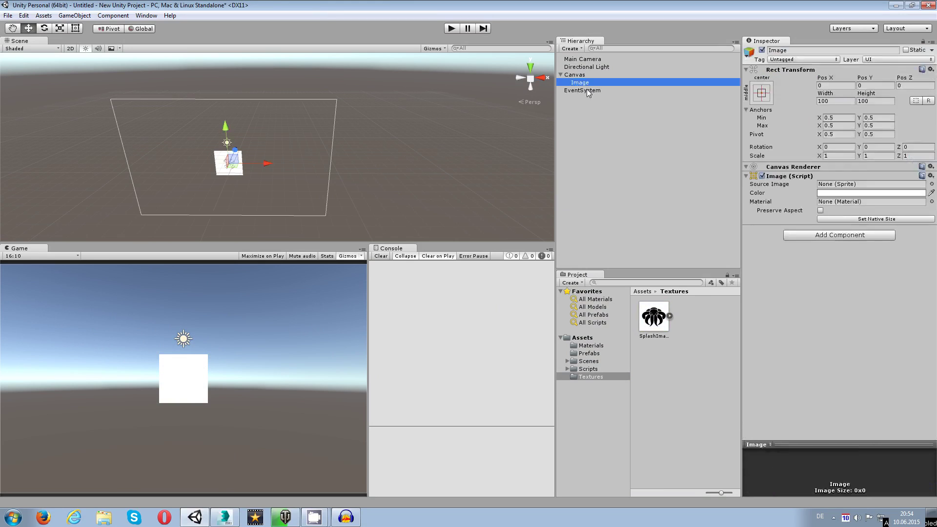
{"action": "left_click", "coordinate": [932, 185]}
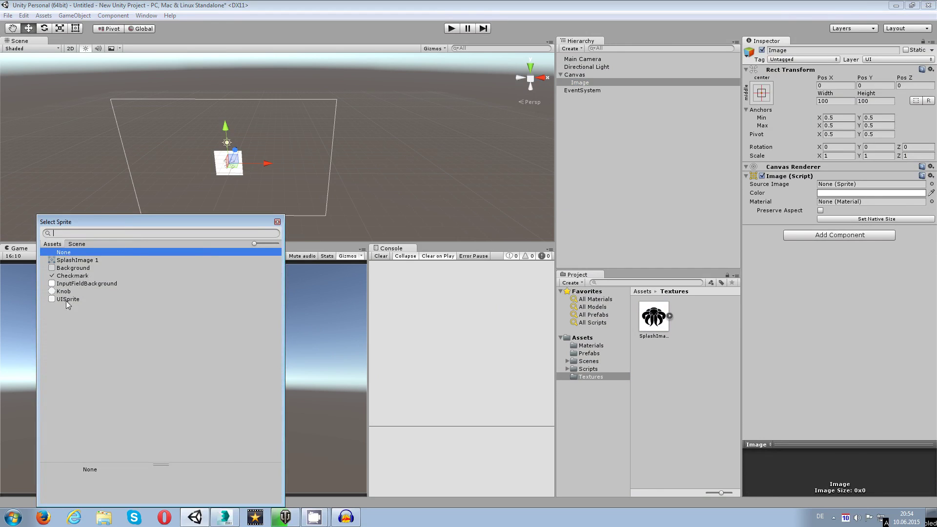
{"action": "left_click", "coordinate": [65, 262]}
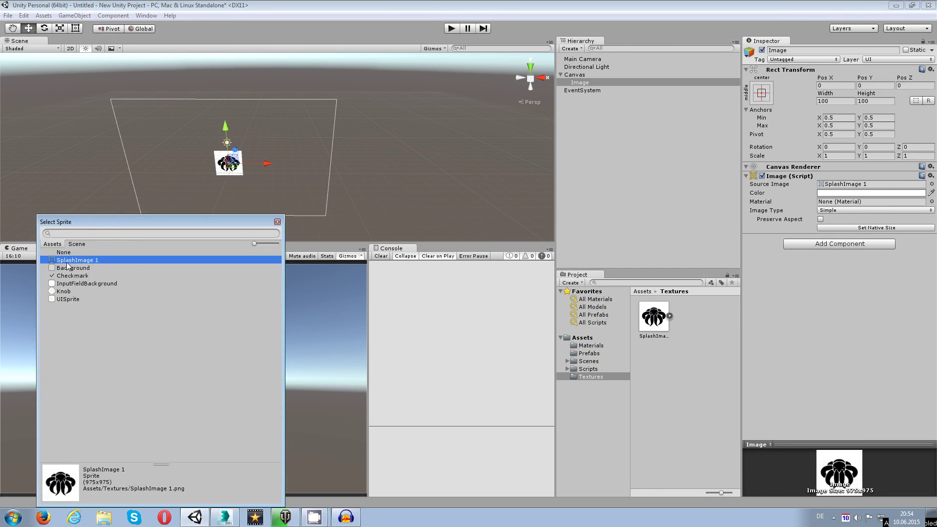
{"action": "double_click", "coordinate": [67, 262]}
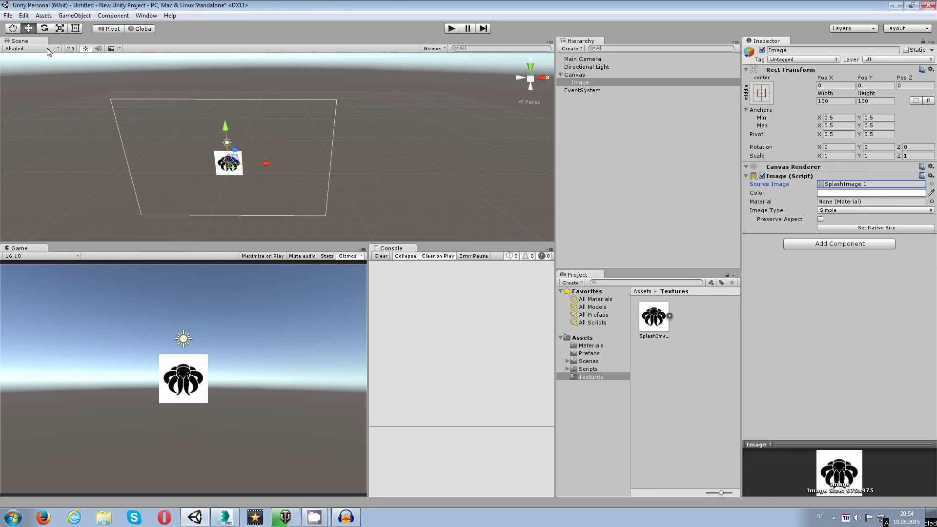
{"action": "left_click", "coordinate": [70, 48]}
Step: Resize the logo to 209 by 209 and raise it to Pos Y 75 with the Rect tool
{"action": "key", "text": "t"}
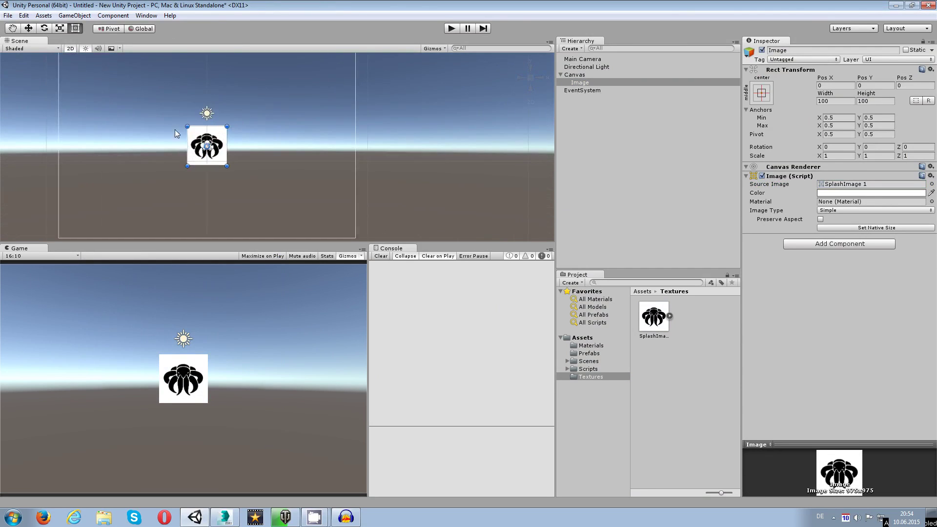
{"action": "left_click_drag", "start_coordinate": [187, 127], "coordinate": [200, 93]}
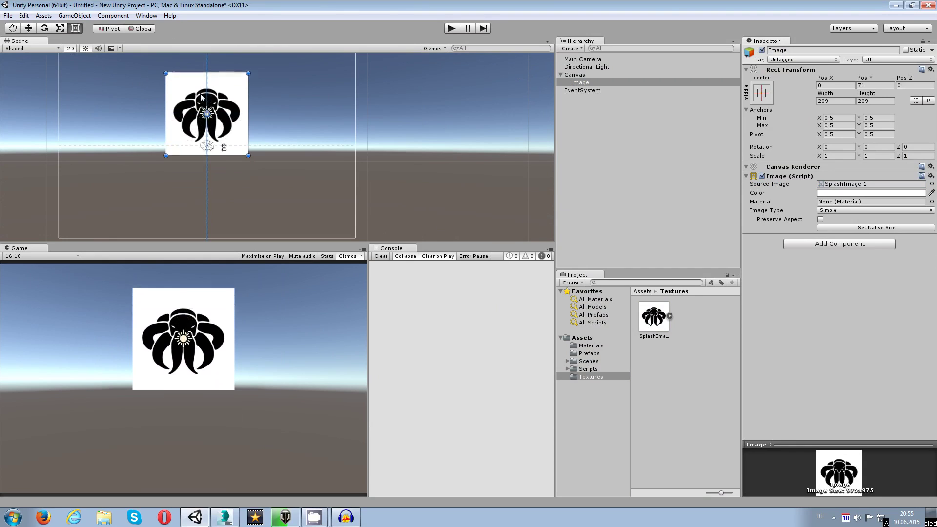
{"action": "scroll", "coordinate": [297, 126], "scroll_direction": "down", "scroll_amount": 2}
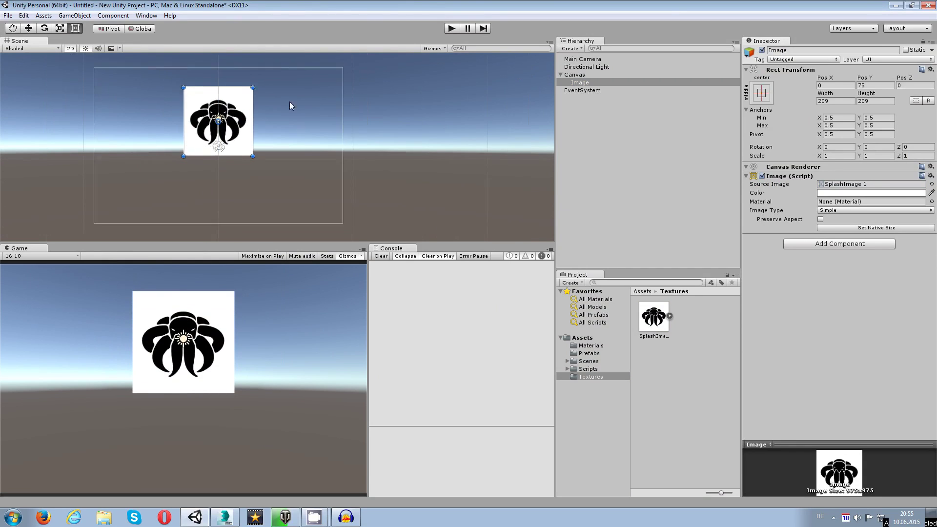
{"action": "middle_click_drag", "start_coordinate": [289, 102], "coordinate": [361, 106]}
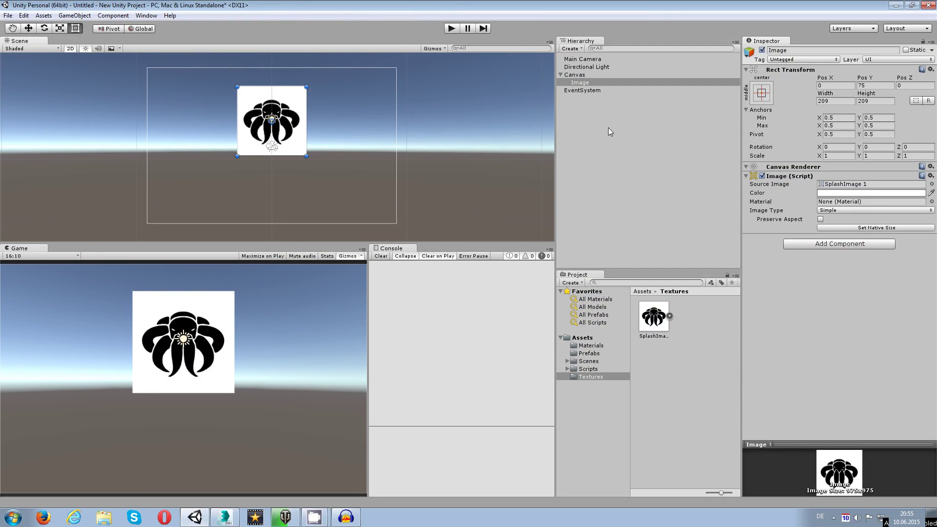
{"action": "right_click", "coordinate": [579, 77]}
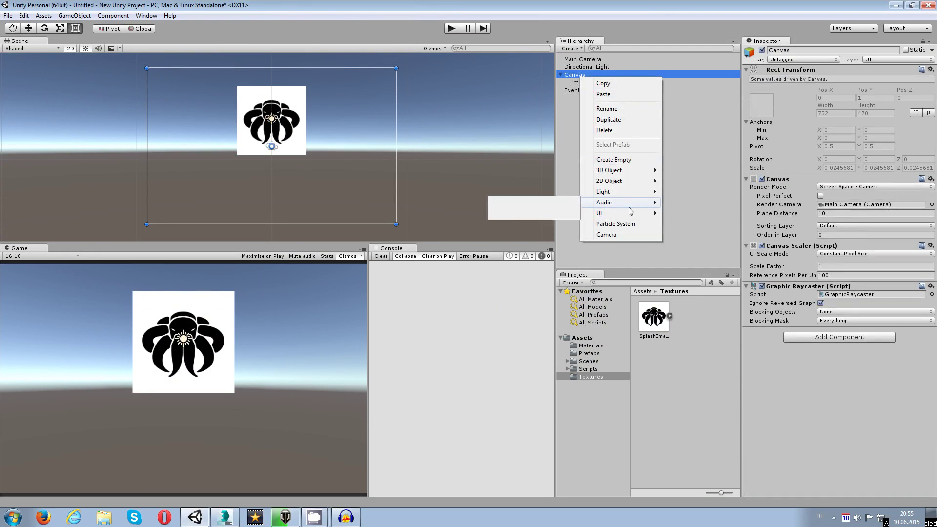
Step: Add a Text element under the Canvas reading 'created by OctoMan 2015' and place it below the logo
{"action": "mouse_move", "coordinate": [635, 217]}
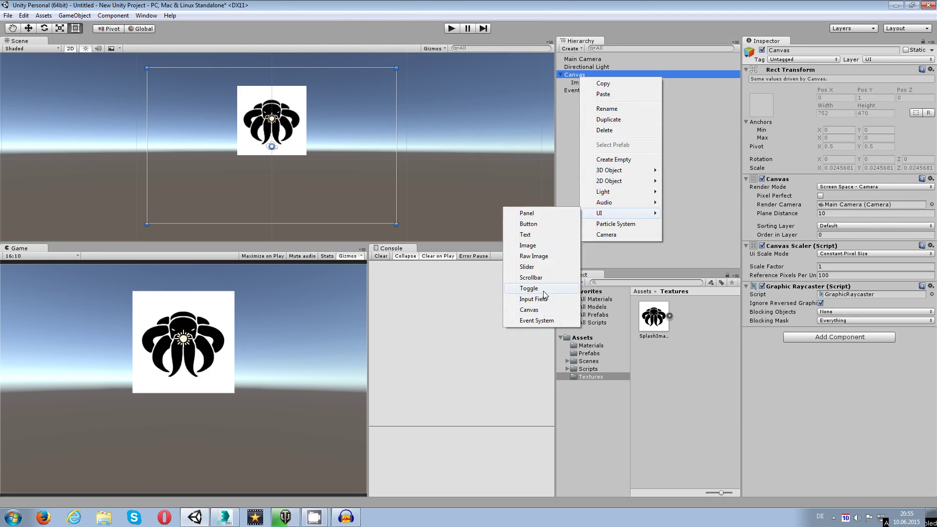
{"action": "left_click", "coordinate": [537, 236]}
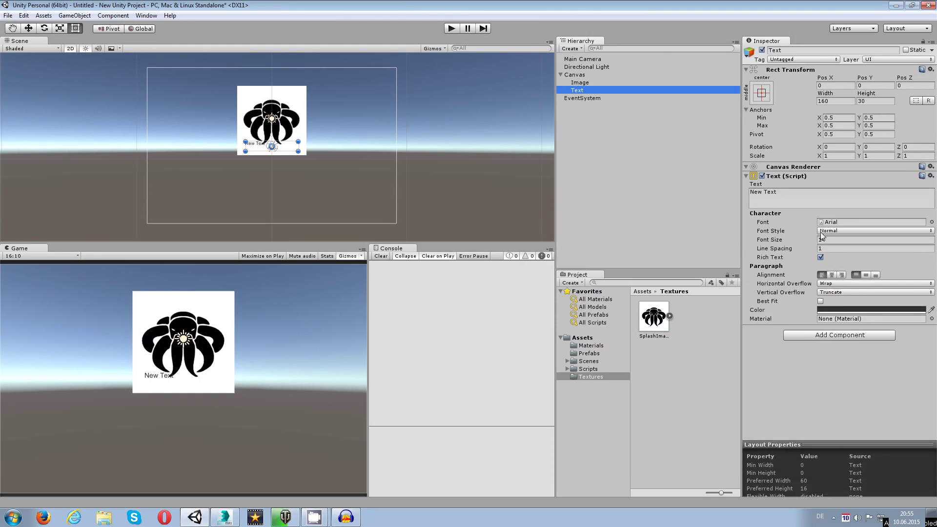
{"action": "left_click", "coordinate": [786, 197]}
{"action": "type", "text": "Gam"}
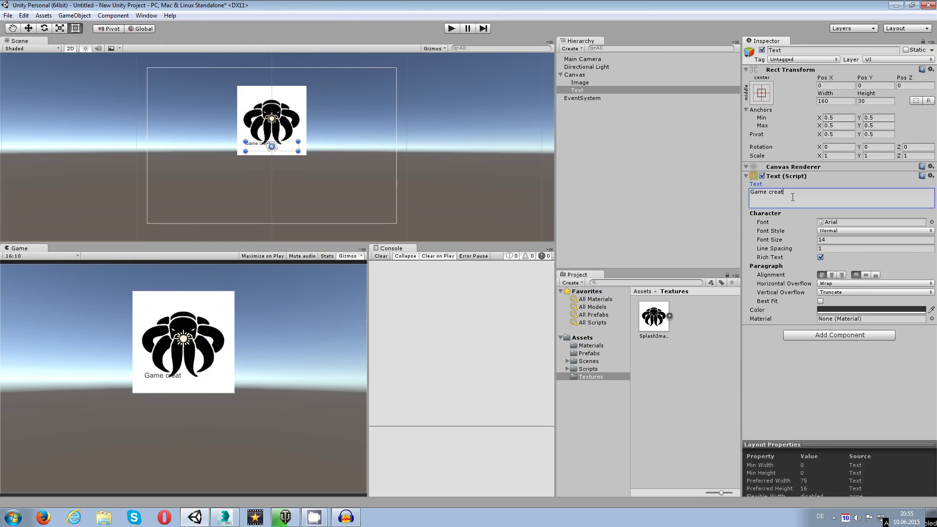
{"action": "key", "text": "BackSpace"}
{"action": "key", "text": "BackSpace"}
{"action": "key", "text": "BackSpace"}
{"action": "key", "text": "BackSpace"}
{"action": "key", "text": "BackSpace"}
{"action": "key", "text": "BackSpace"}
{"action": "key", "text": "BackSpace"}
{"action": "key", "text": "BackSpace"}
{"action": "key", "text": "BackSpace"}
{"action": "key", "text": "BackSpace"}
{"action": "key", "text": "BackSpace"}
{"action": "type", "text": "created by OctoMan "}
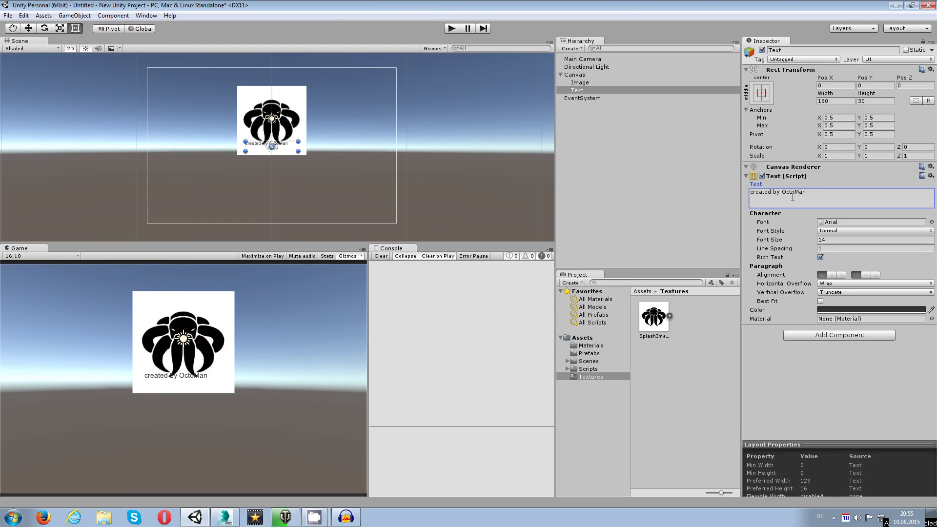
{"action": "type", "text": "2015"}
{"action": "scroll", "coordinate": [276, 149], "scroll_direction": "up", "scroll_amount": 3}
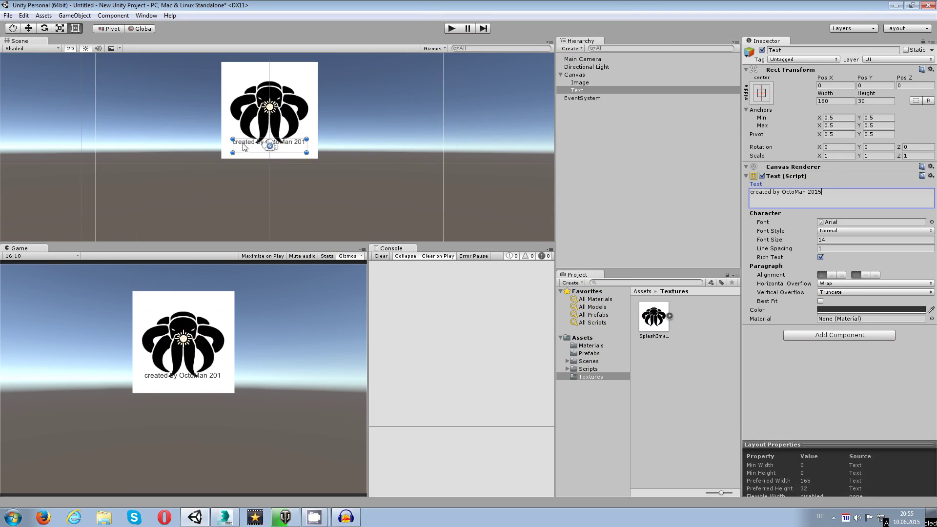
{"action": "left_click_drag", "start_coordinate": [244, 148], "coordinate": [160, 211]}
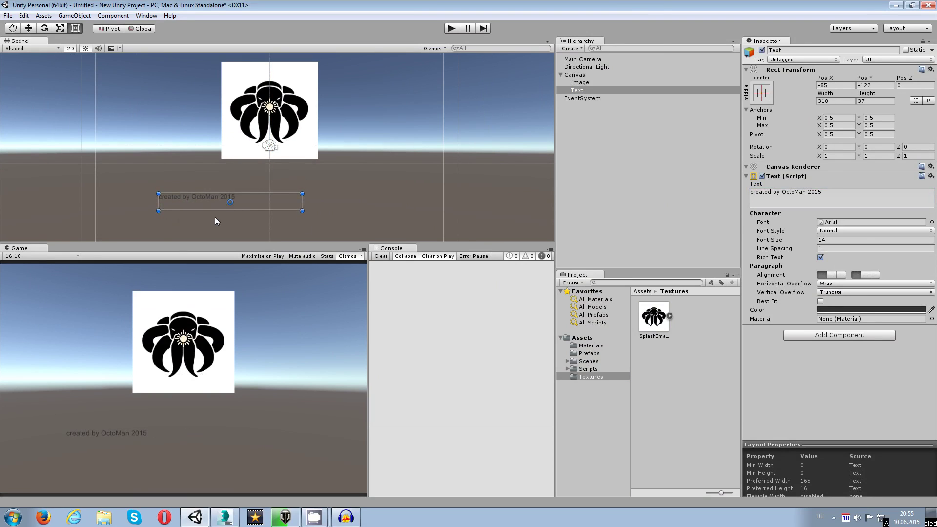
Step: Centre-align the caption text horizontally and vertically and centre its box on the canvas
{"action": "left_click", "coordinate": [832, 275]}
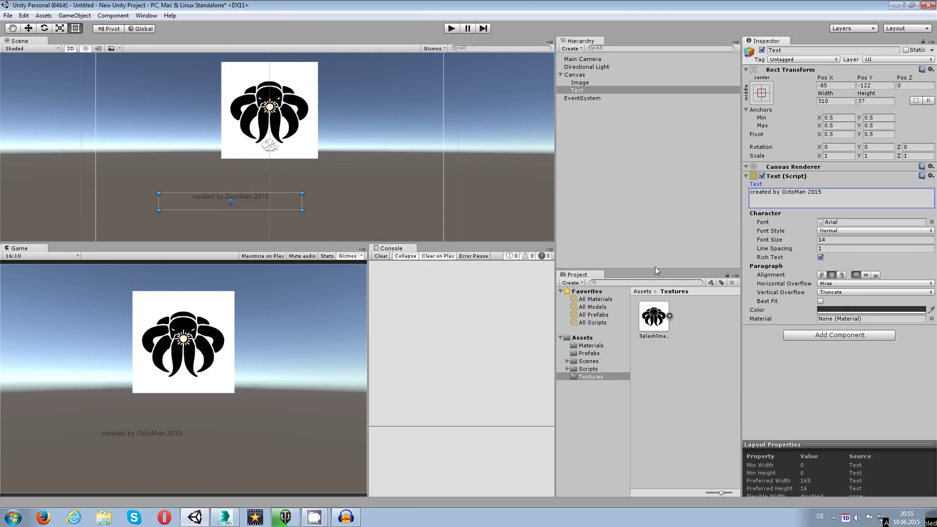
{"action": "left_click", "coordinate": [866, 276]}
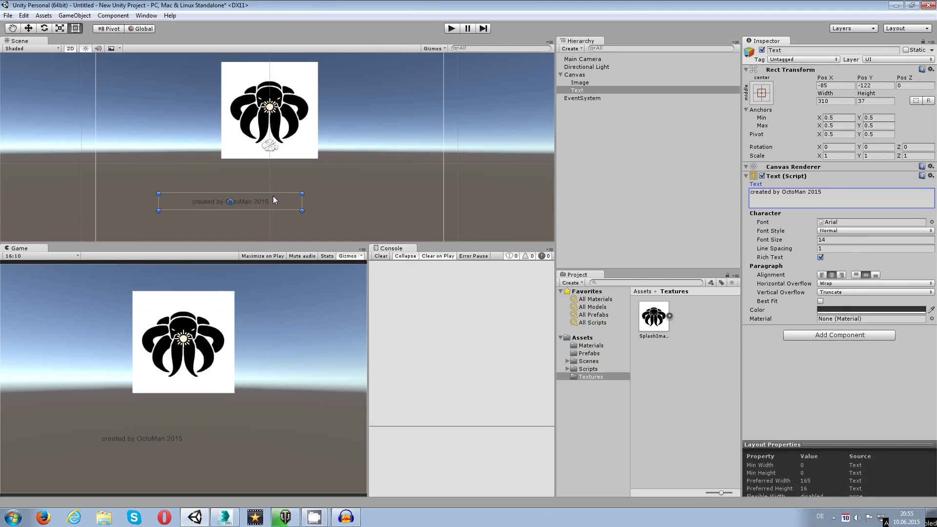
{"action": "left_click_drag", "start_coordinate": [250, 196], "coordinate": [303, 204]}
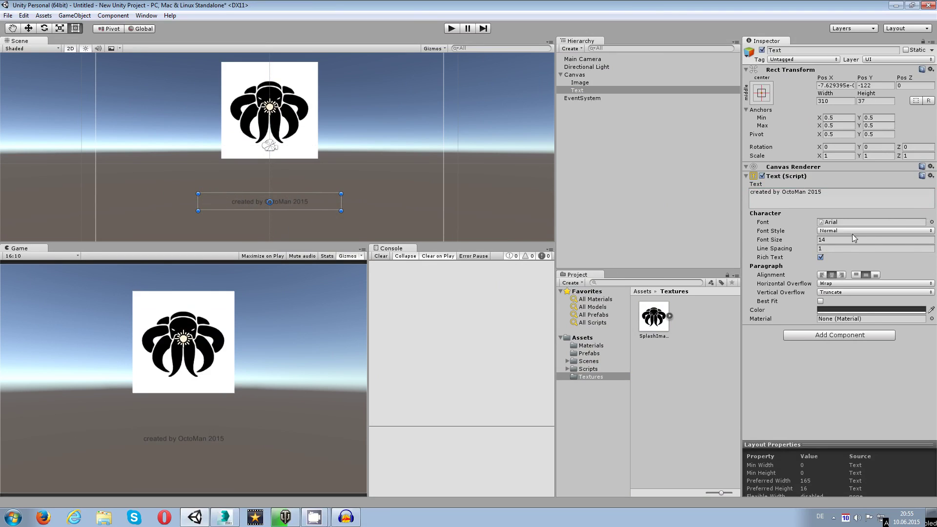
Step: Set the caption font size to 30 in a widened 503×71 box centred at Pos X 0
{"action": "left_click", "coordinate": [835, 240]}
{"action": "type", "text": "40"}
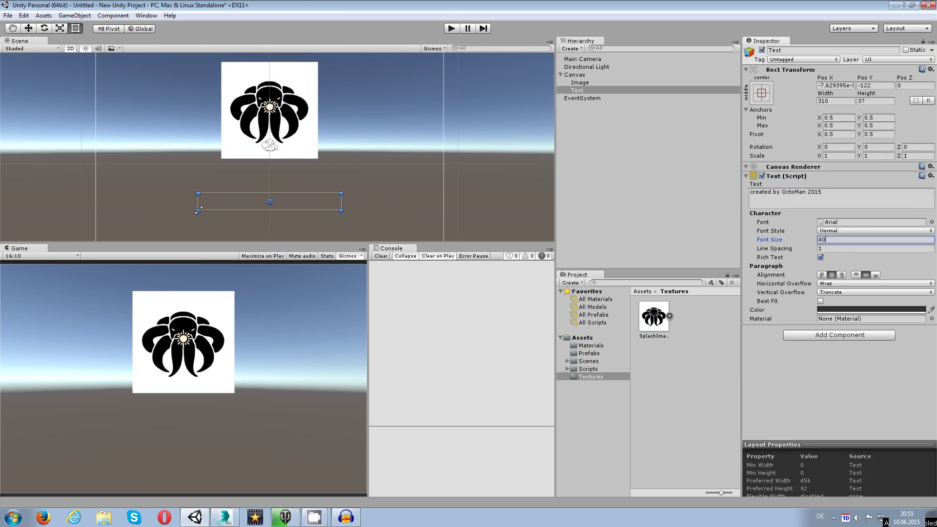
{"action": "left_click_drag", "start_coordinate": [198, 207], "coordinate": [108, 226]}
{"action": "left_click", "coordinate": [837, 240]}
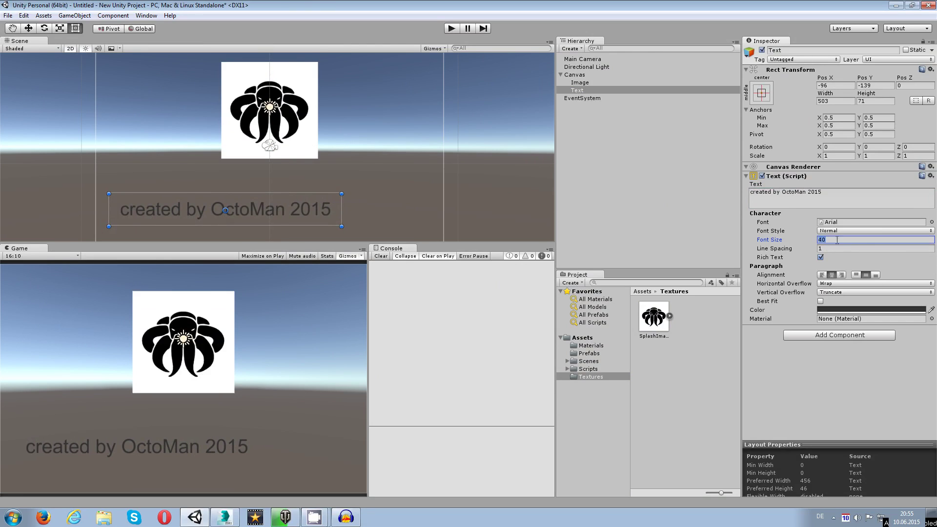
{"action": "type", "text": "30"}
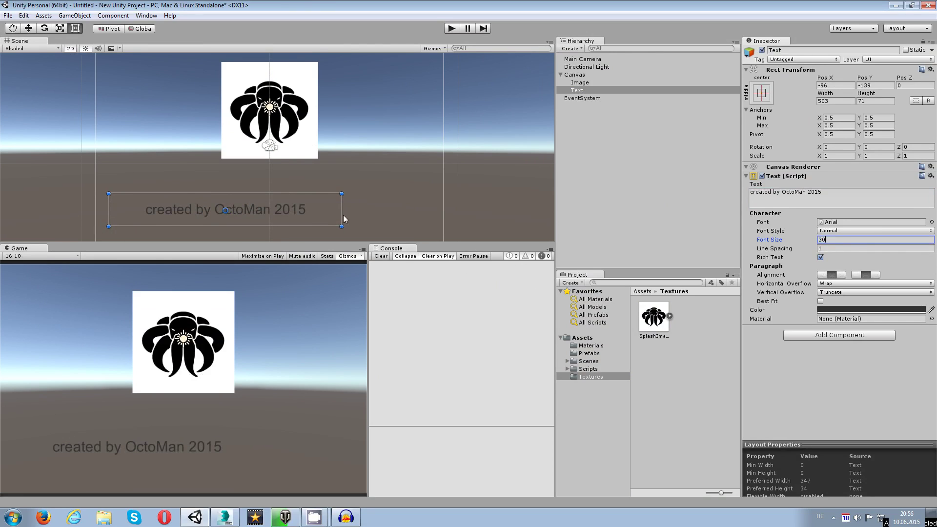
{"action": "left_click_drag", "start_coordinate": [256, 213], "coordinate": [303, 212]}
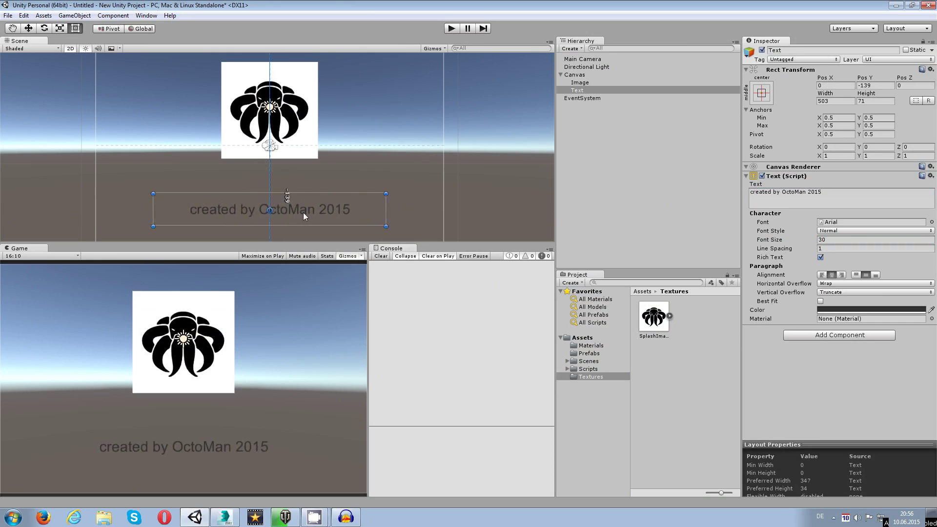
Step: Select the Canvas, then the logo Image to show its properties
{"action": "left_click", "coordinate": [308, 182]}
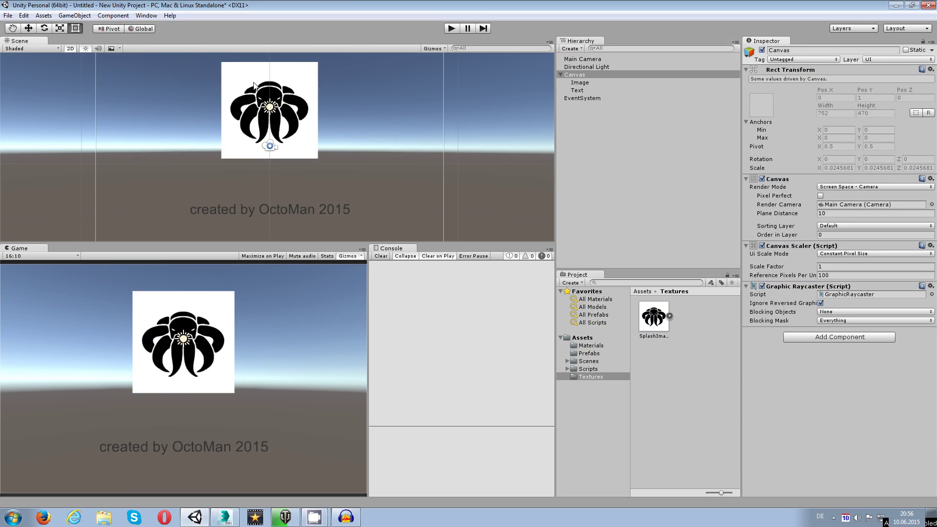
{"action": "left_click", "coordinate": [582, 82]}
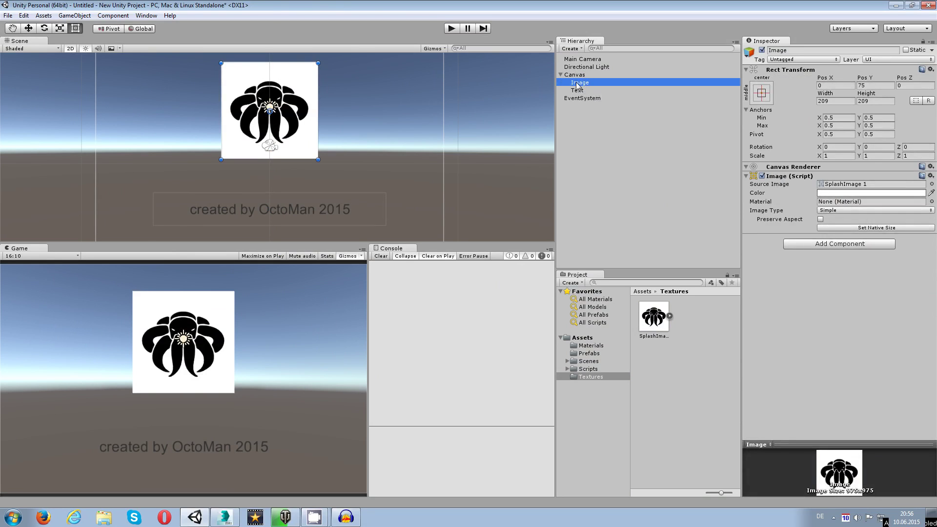
Step: Set Main Camera's Clear Flags to Solid Color with a white (255, 255, 255) background
{"action": "left_click", "coordinate": [586, 59]}
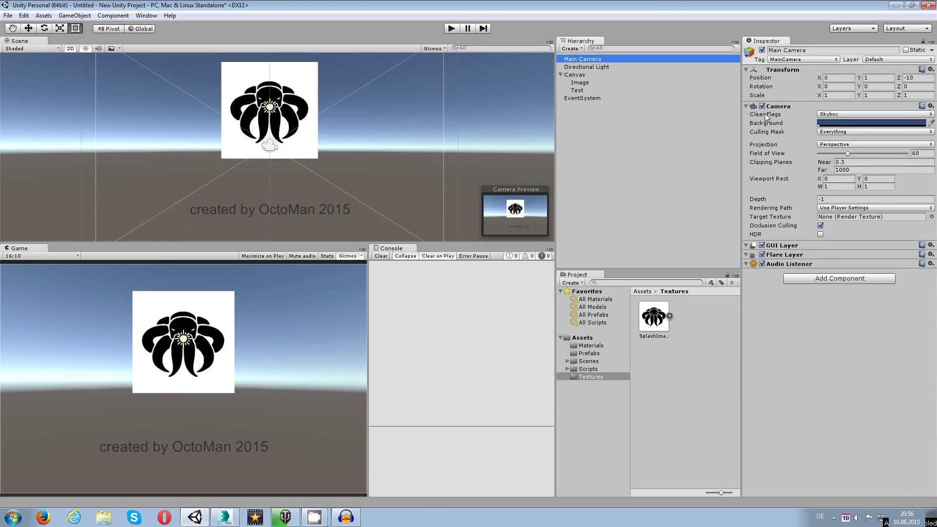
{"action": "left_click", "coordinate": [836, 115]}
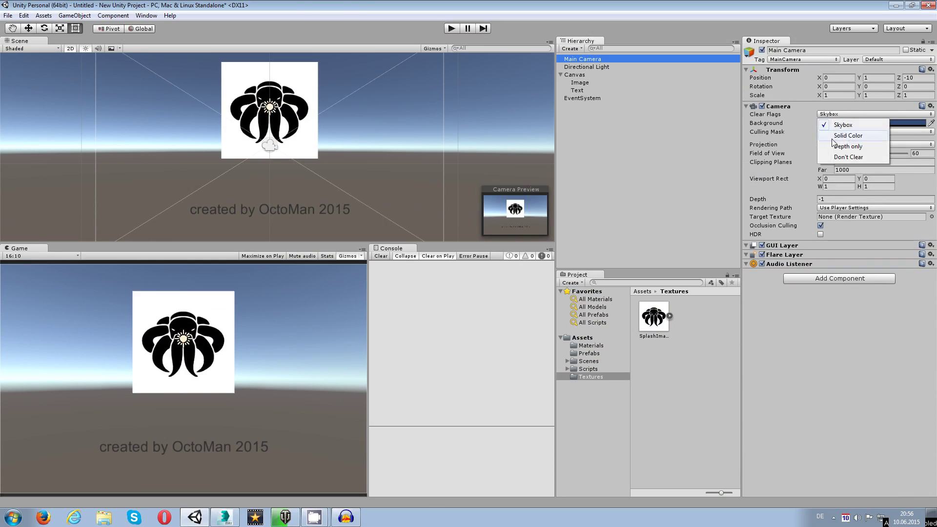
{"action": "left_click", "coordinate": [840, 136]}
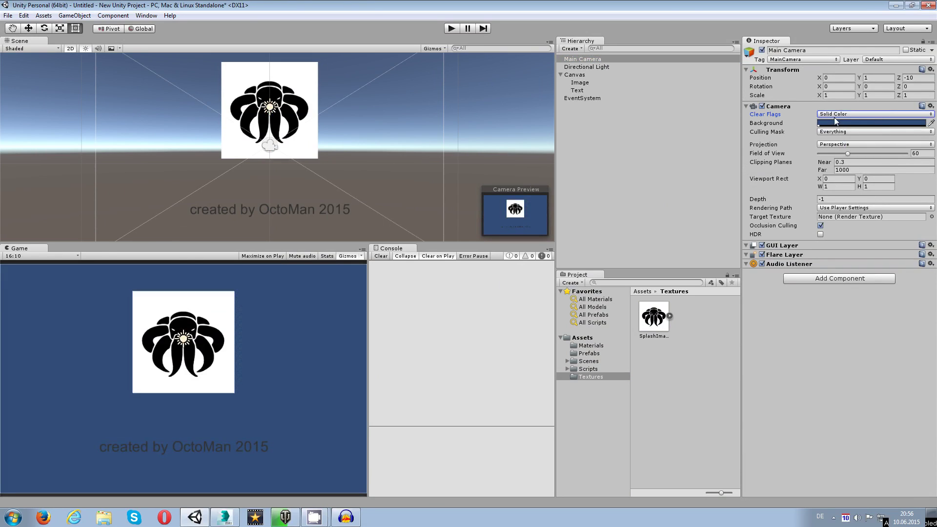
{"action": "left_click", "coordinate": [832, 123]}
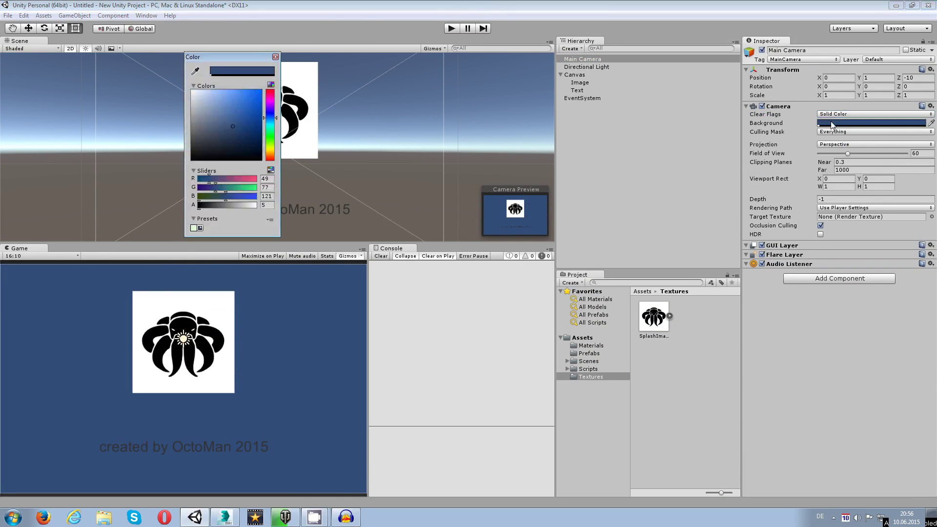
{"action": "left_click_drag", "start_coordinate": [194, 148], "coordinate": [183, 78]}
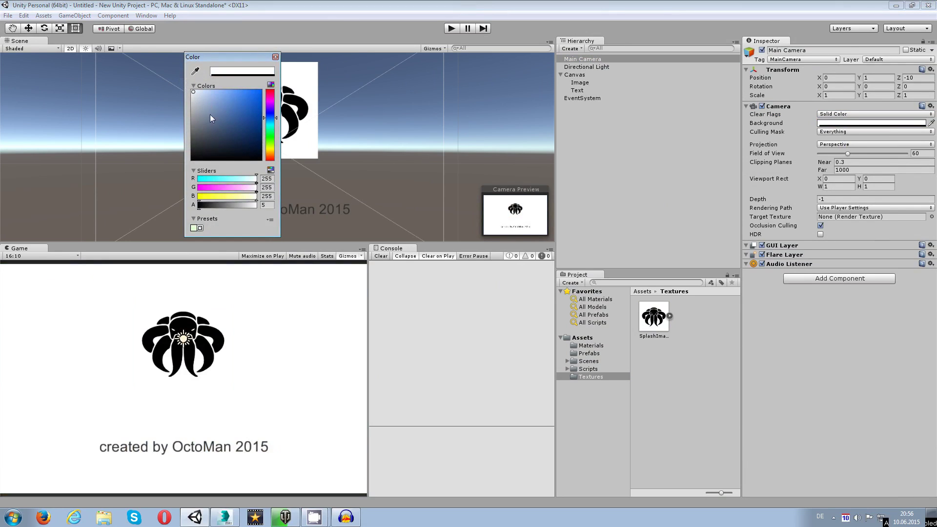
{"action": "left_click", "coordinate": [275, 57]}
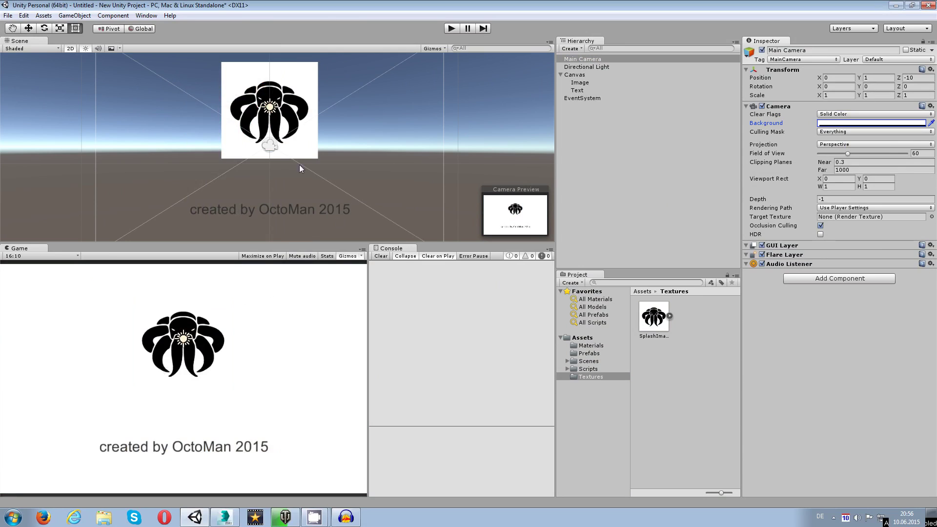
Step: Resize the octopus logo to 286 by 286 and centre it at Pos X 0, Pos Y 39.5
{"action": "left_click", "coordinate": [228, 102]}
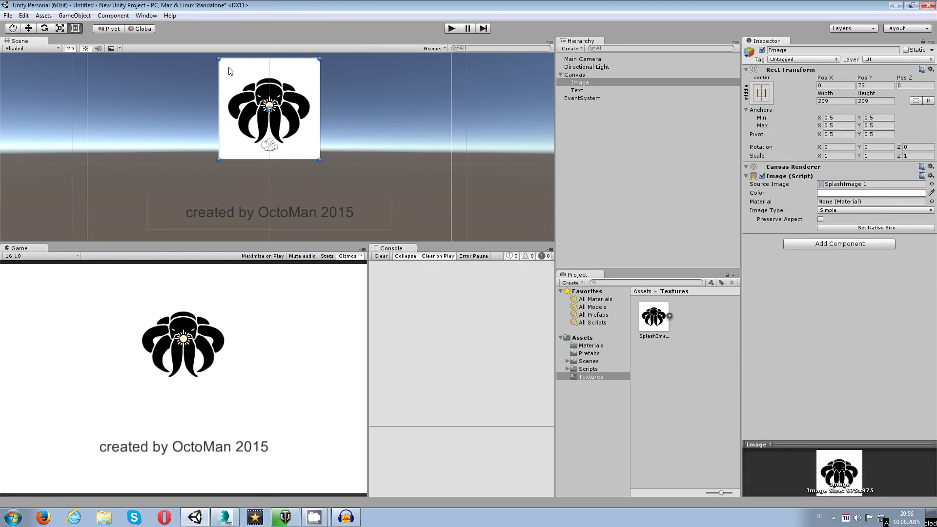
{"action": "left_click_drag", "start_coordinate": [219, 161], "coordinate": [185, 200]}
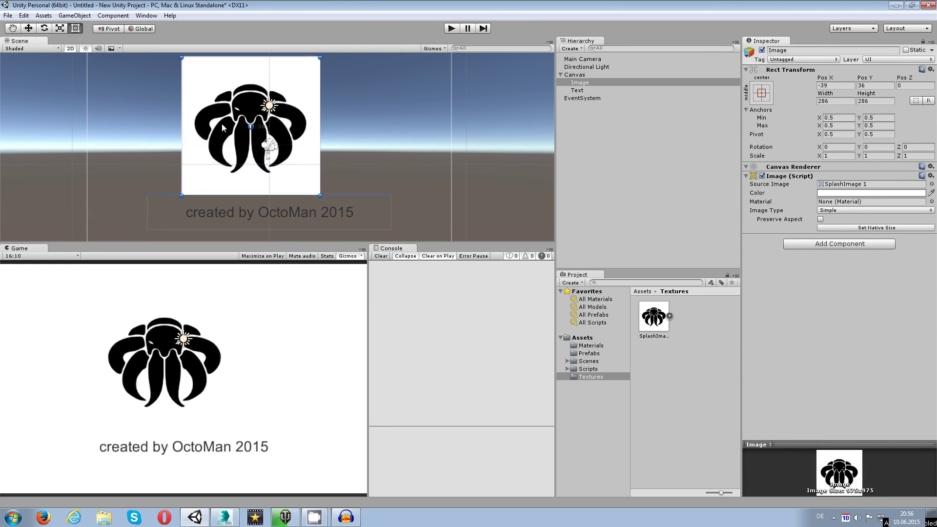
{"action": "mouse_move", "coordinate": [221, 128]}
{"action": "left_mouse_down"}
{"action": "mouse_move", "coordinate": [241, 120]}
{"action": "mouse_move", "coordinate": [238, 172]}
{"action": "mouse_move", "coordinate": [240, 125]}
{"action": "left_mouse_up"}
{"action": "left_click", "coordinate": [279, 213]}
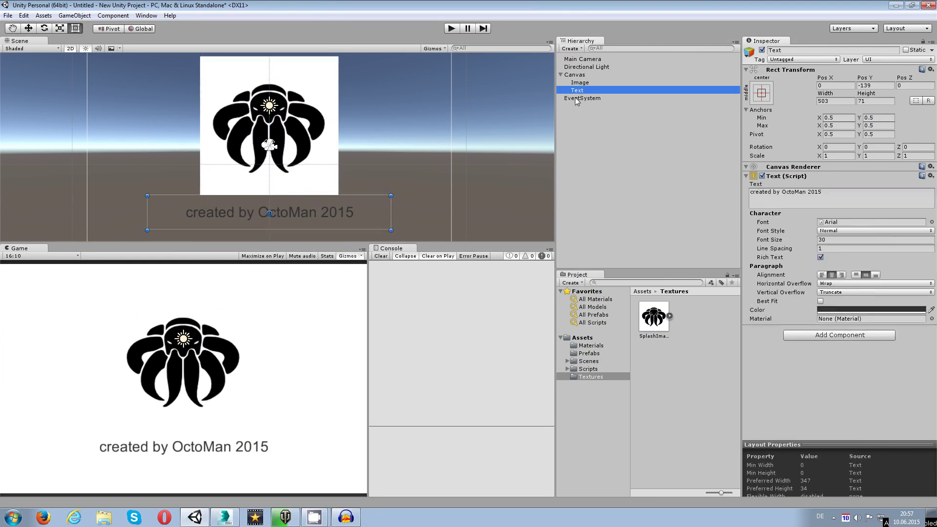